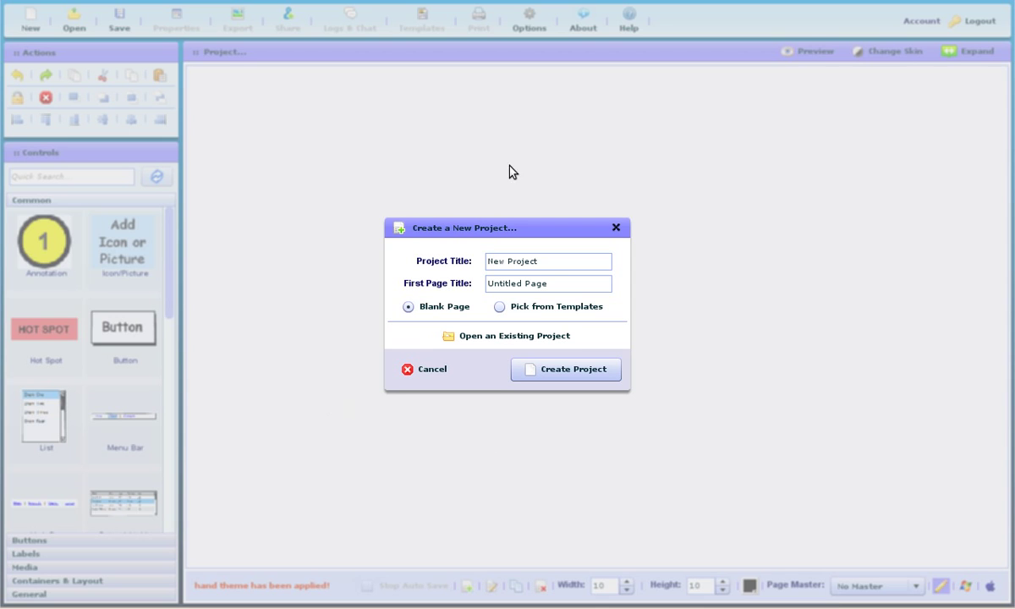
- Create a blank project and place a button labelled 'Save' near the page centre
left_click(571, 369)
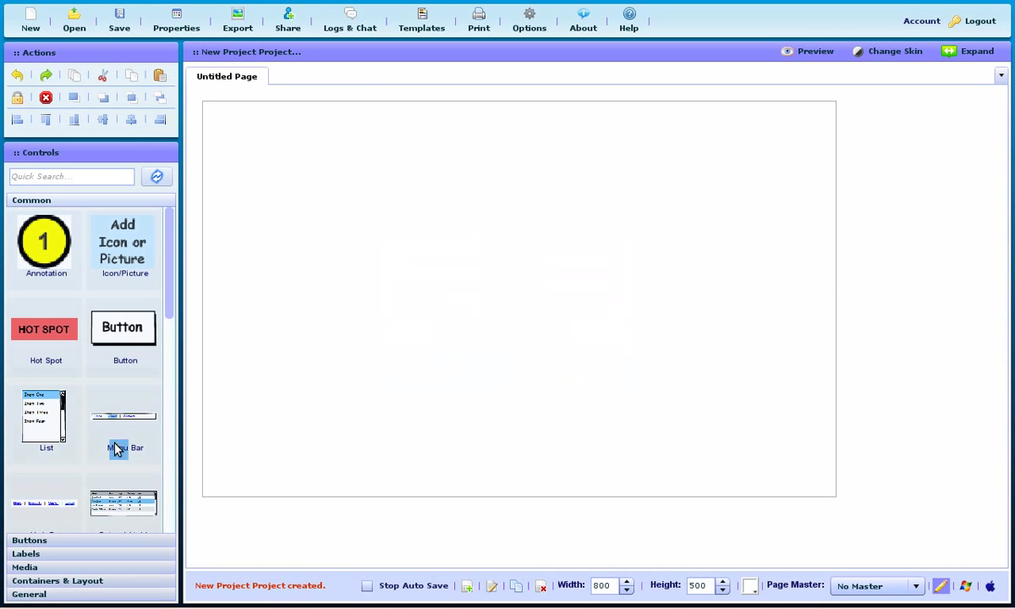
mouse_move(128, 332)
left_mouse_down()
mouse_move(506, 339)
mouse_move(441, 354)
left_mouse_up()
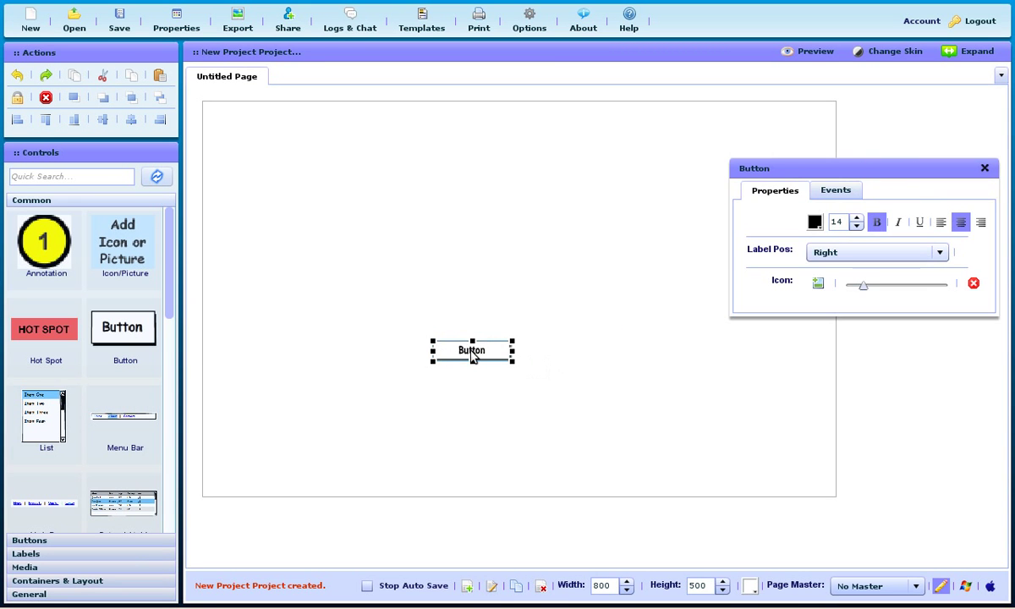
double_click(474, 356)
type("Save")
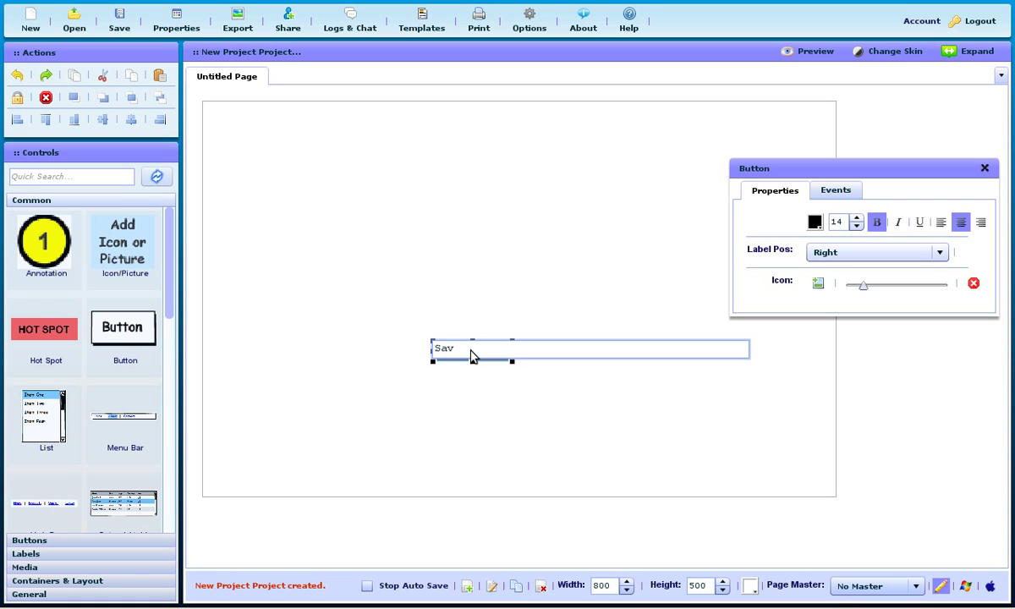
key("Return")
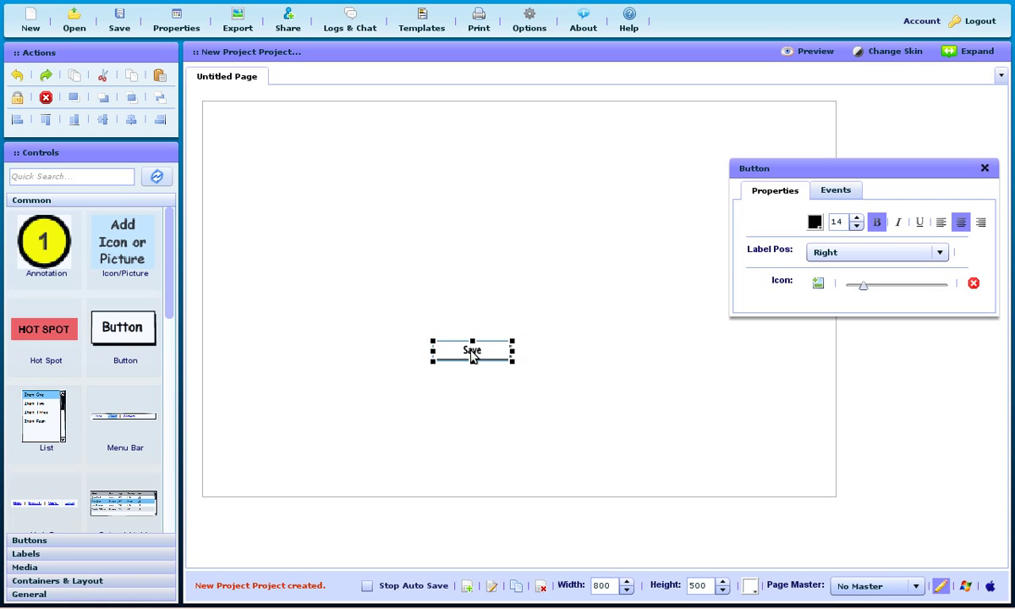
- Add an icon at the top left showing the checkerboard image
mouse_move(133, 243)
left_mouse_down()
mouse_move(341, 183)
mouse_move(286, 174)
left_mouse_up()
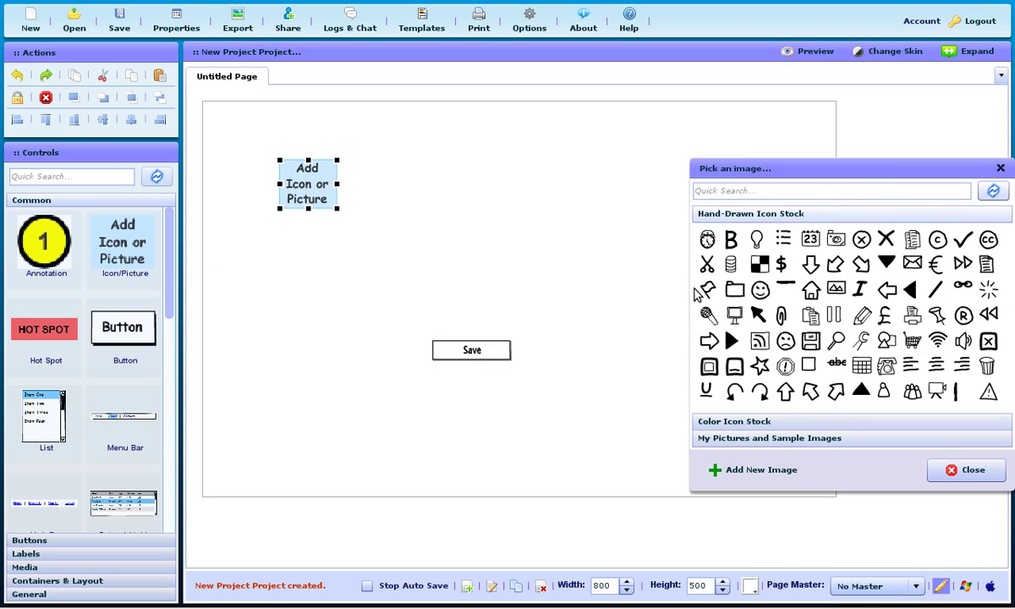
left_click(759, 264)
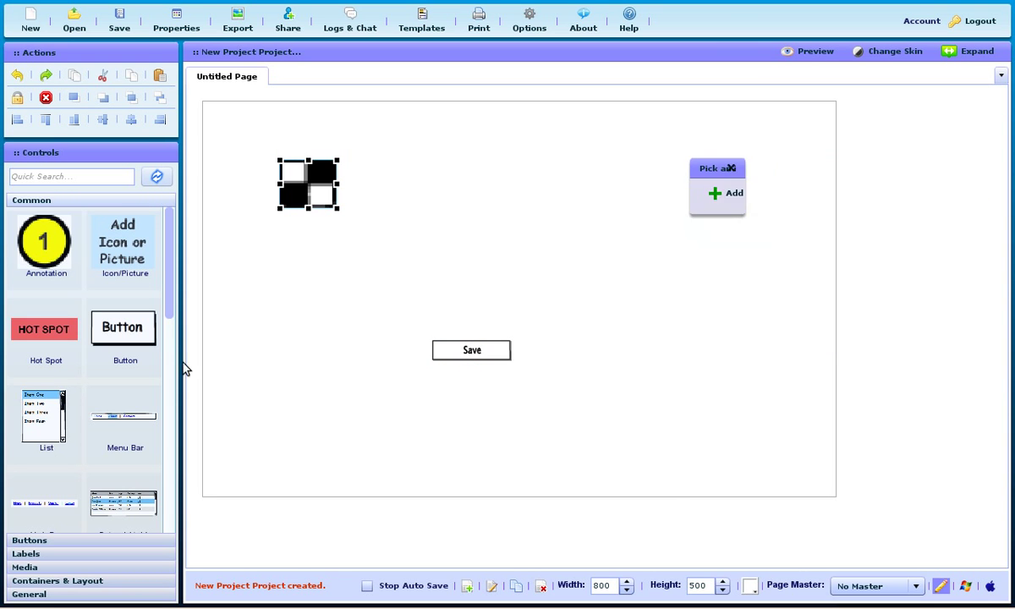
left_click_drag(170, 294, 164, 469)
- Add a combo box listing Mr., Mrs., Miss, Ms. and Dr., then move it further right
scroll(46, 360, "up", 3)
mouse_move(44, 315)
left_mouse_down()
mouse_move(374, 194)
mouse_move(426, 194)
left_mouse_up()
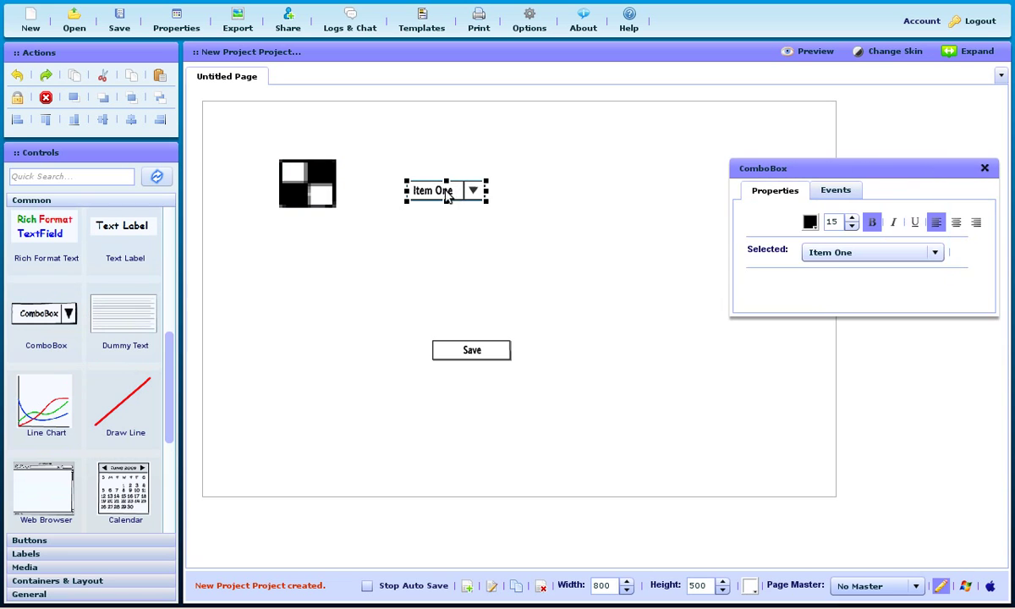
double_click(445, 196)
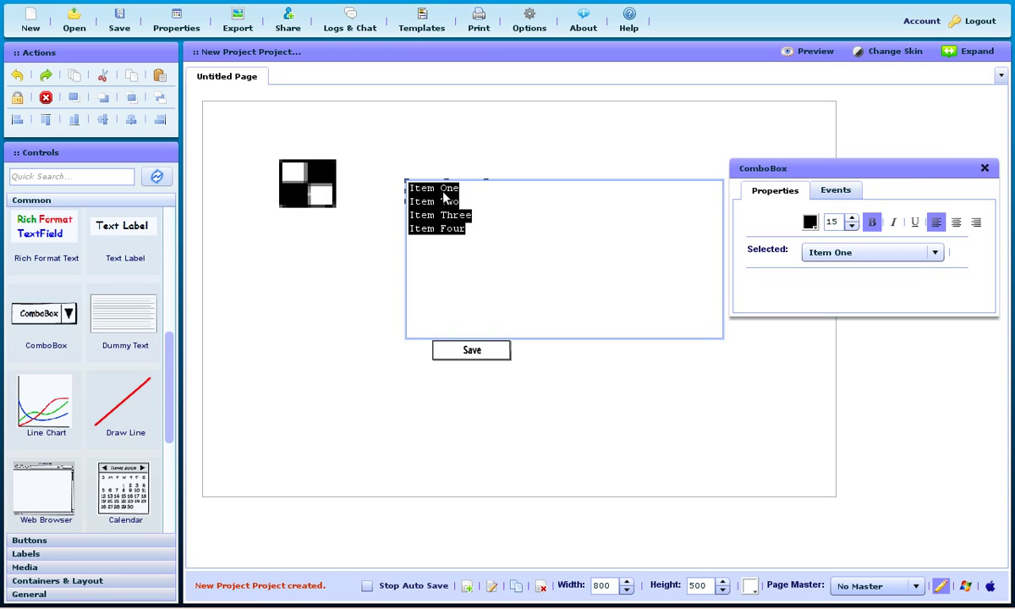
type("Mr")
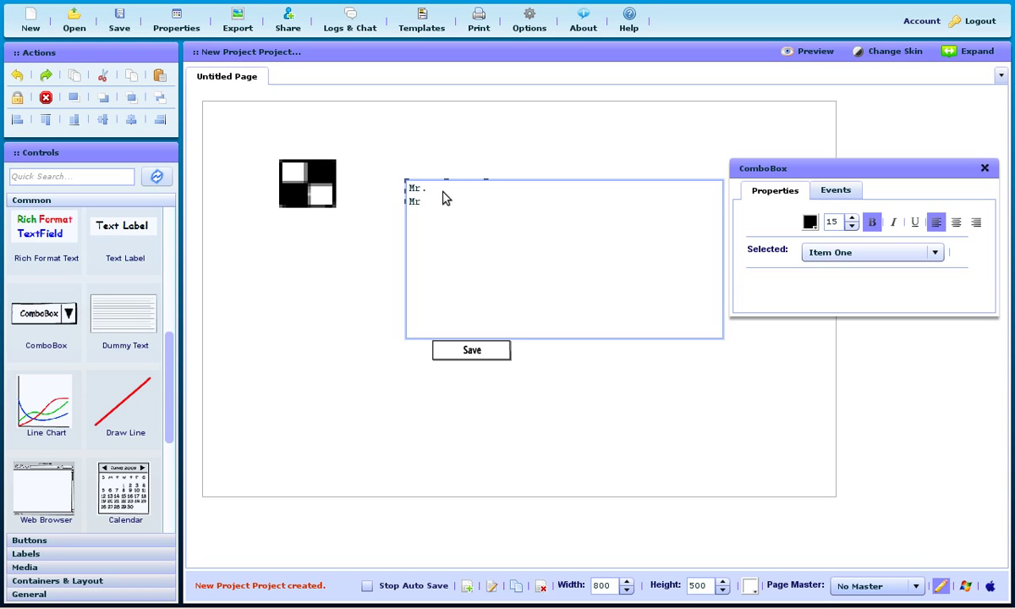
type("Mis")
type("Dr.")
left_click(345, 257)
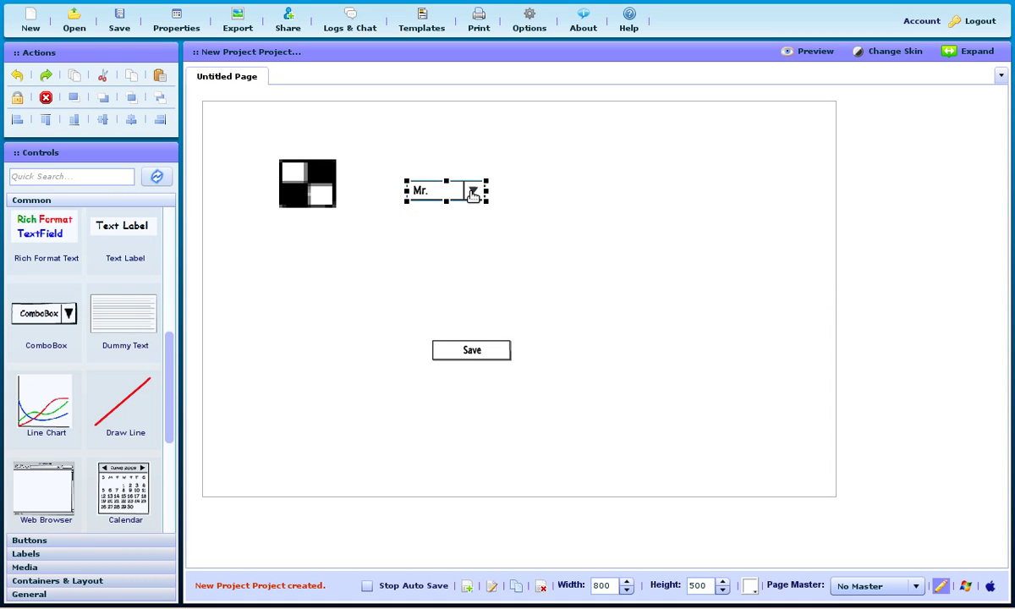
left_click_drag(457, 197, 546, 195)
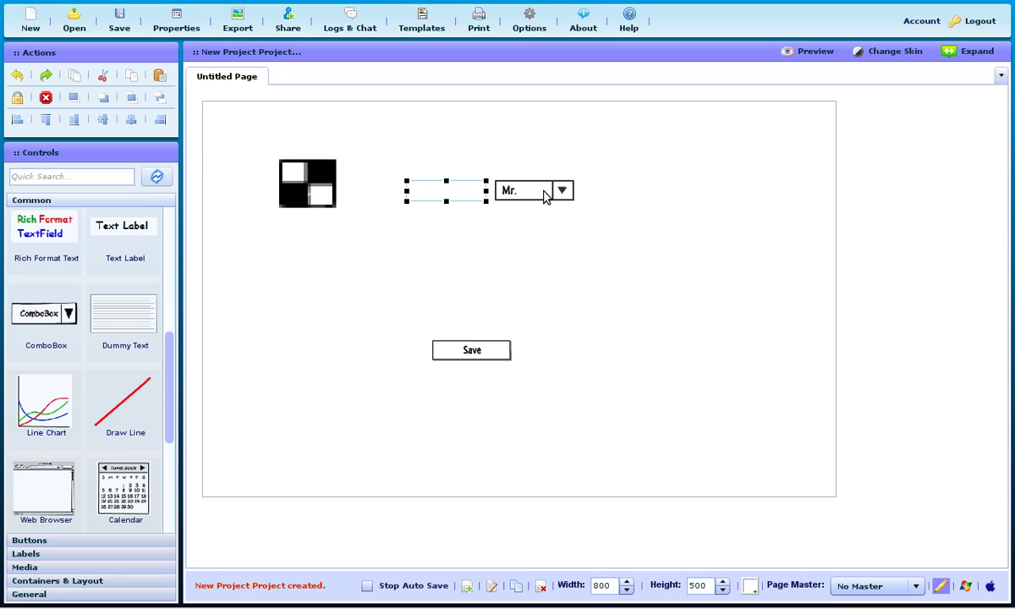
- Search for the text label control and place a 'Salutation:' label left of the combo box
left_click(73, 178)
type("t")
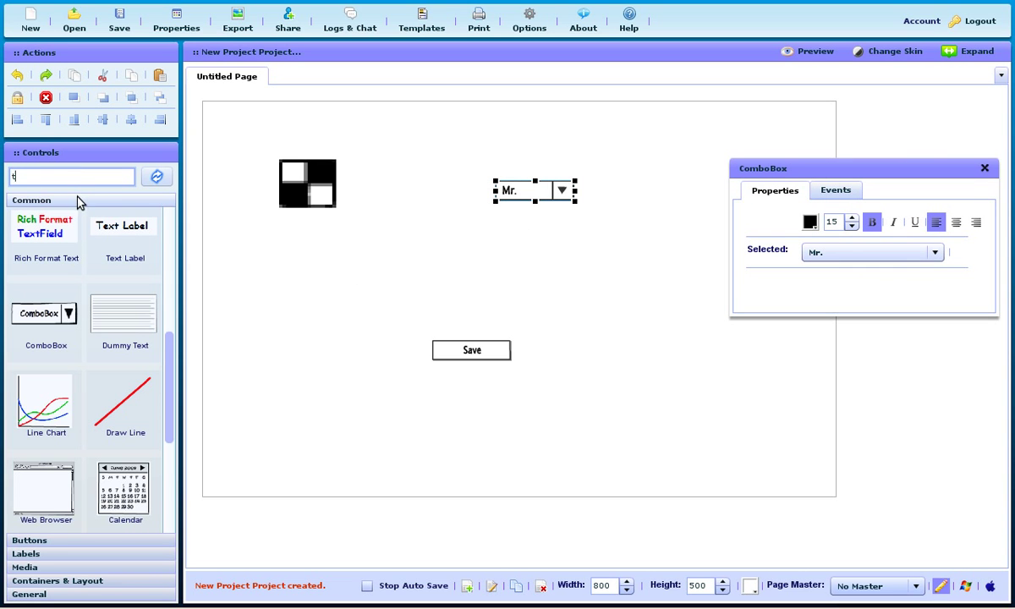
type("ex")
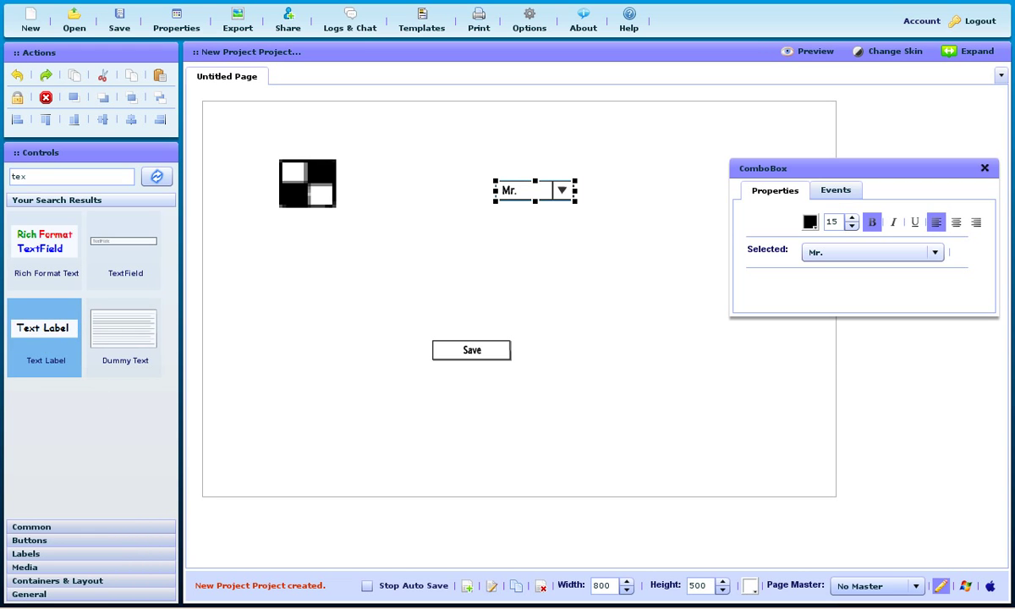
left_click_drag(37, 335, 431, 194)
double_click(432, 194)
type("Salutation:")
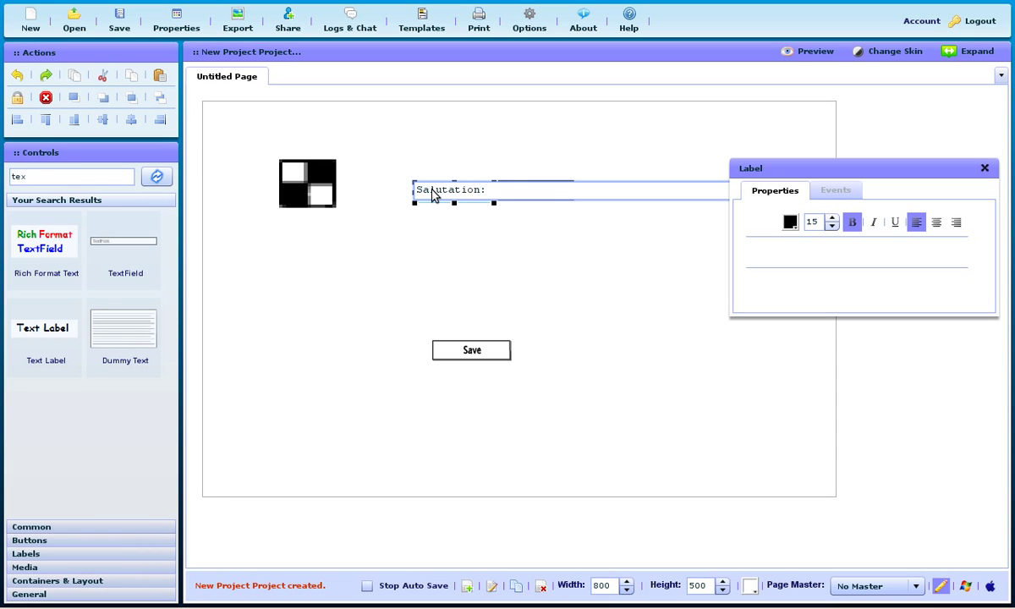
left_click(425, 275)
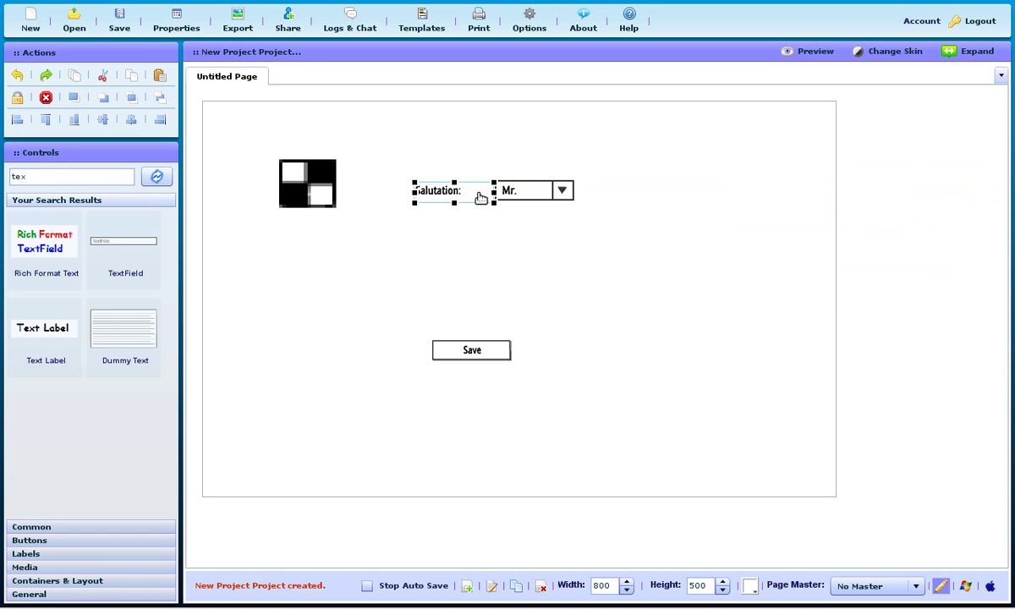
- Add two text fields below the combo box and label the first one 'Lastname'
left_click(120, 233)
left_click_drag(121, 233, 504, 233)
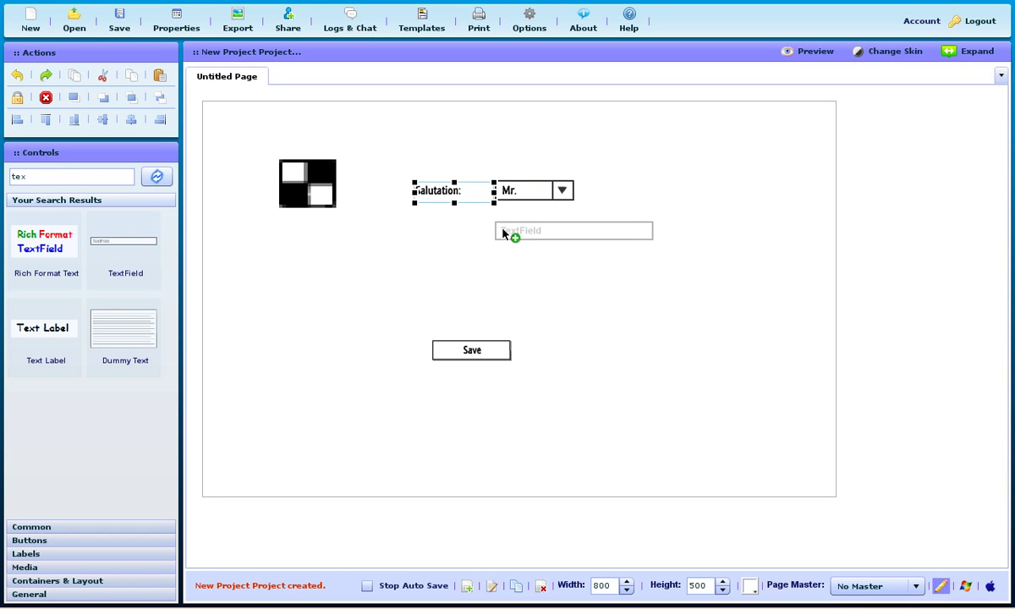
mouse_move(123, 254)
left_mouse_down()
mouse_move(520, 289)
mouse_move(501, 279)
left_mouse_up()
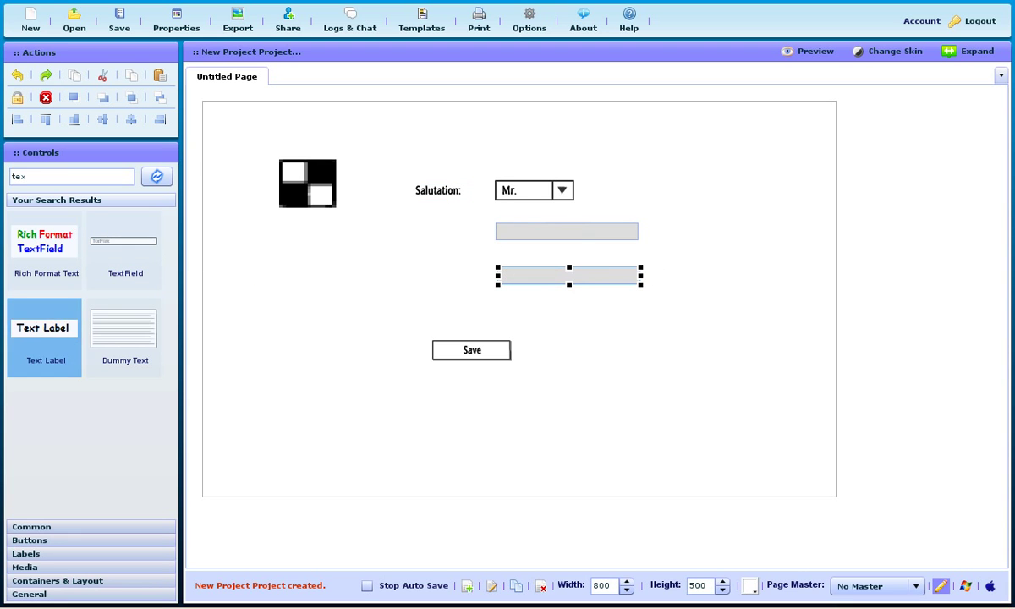
left_click_drag(45, 330, 423, 237)
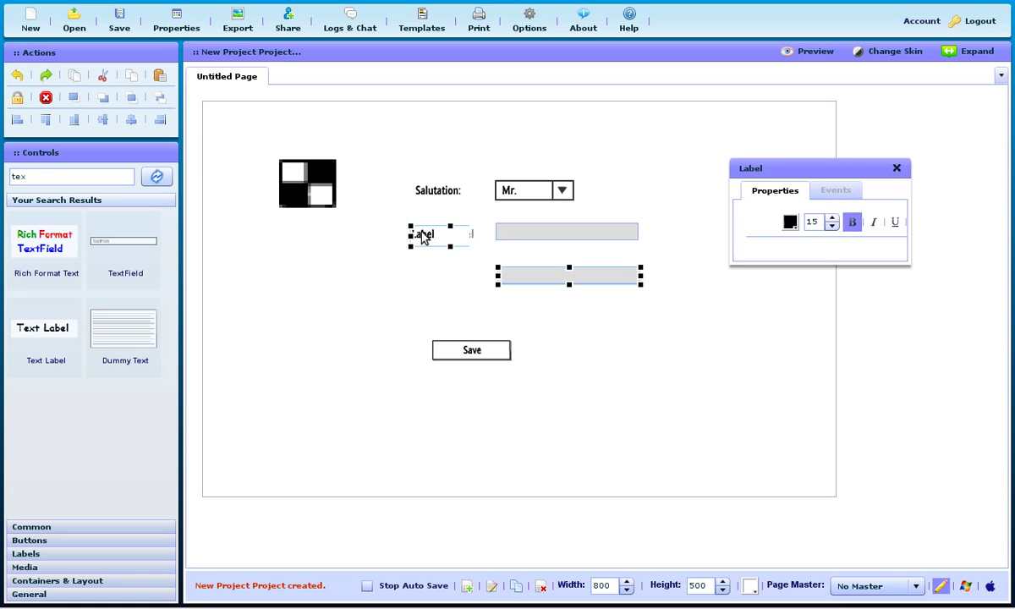
double_click(423, 237)
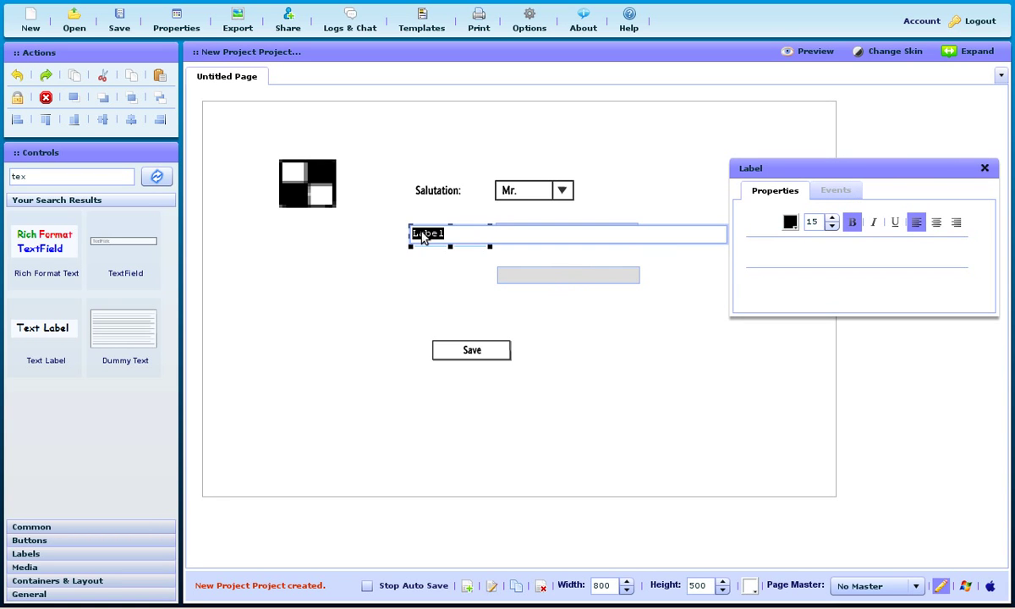
type("Lastname:")
left_click(371, 273)
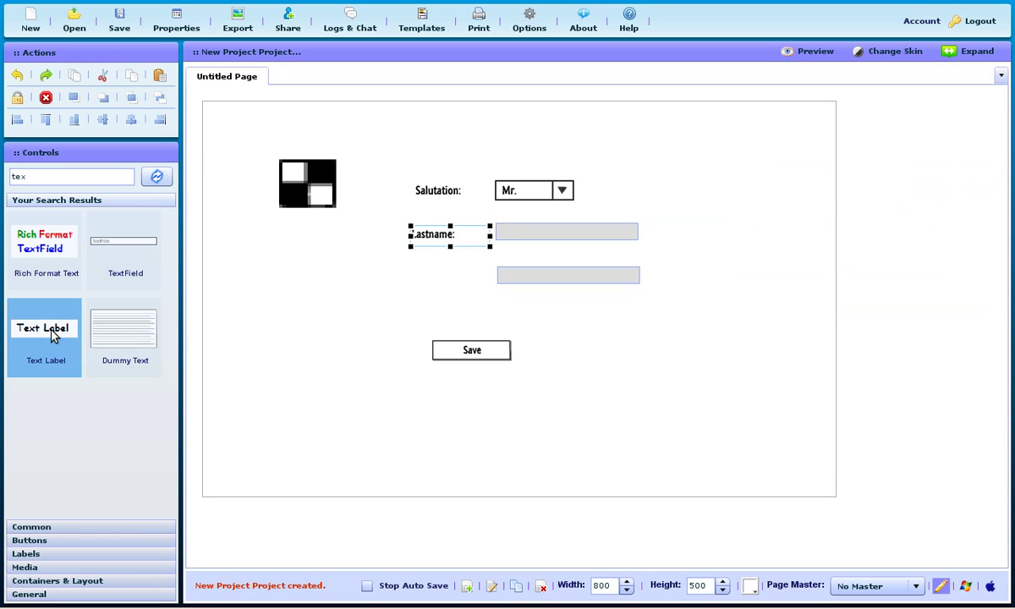
- Add an 'Email address:' label beside the second text field
mouse_move(48, 309)
left_mouse_down()
mouse_move(347, 310)
mouse_move(415, 278)
left_mouse_up()
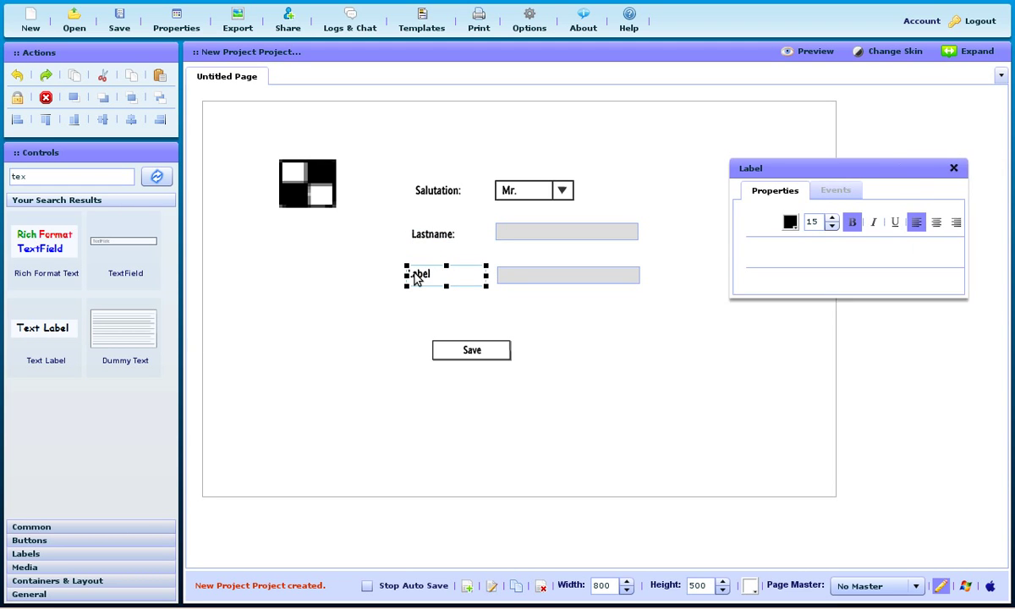
double_click(416, 278)
type("Email address:")
key("Return")
- Left-align the three form labels, then left-align the three input fields
left_click_drag(366, 161, 503, 318)
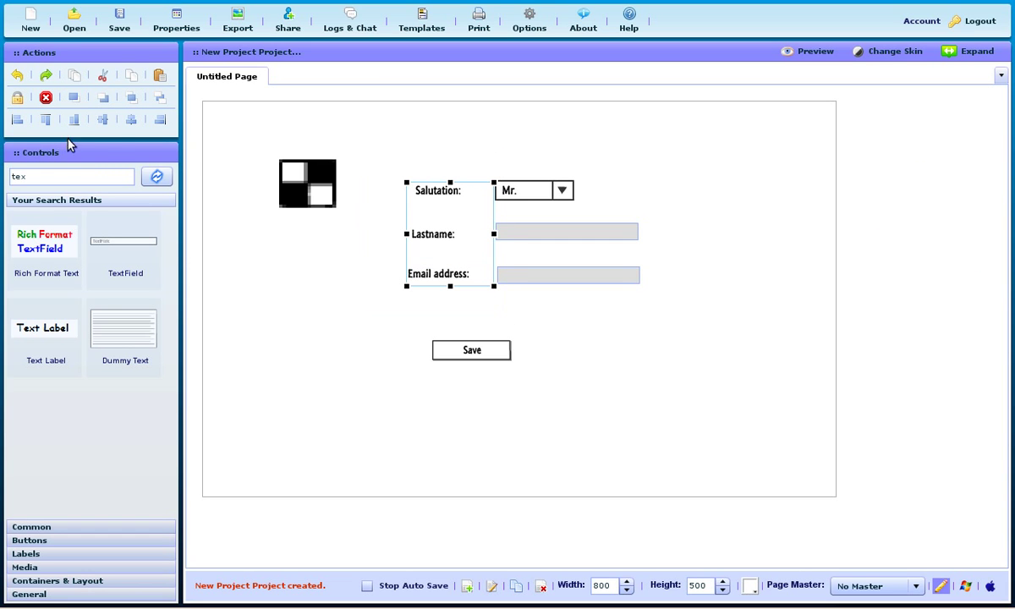
left_click(17, 121)
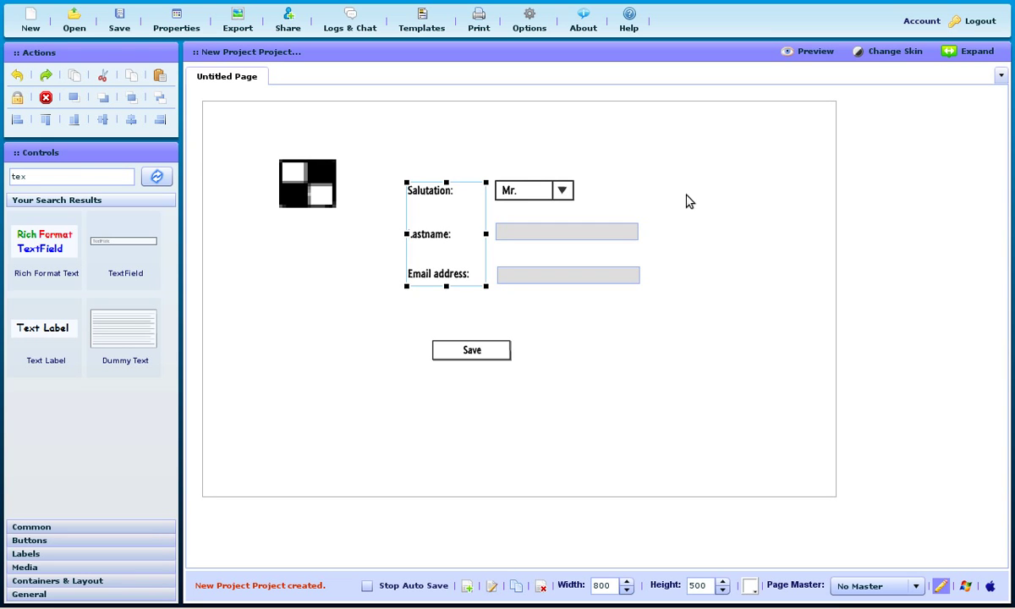
mouse_move(683, 134)
left_mouse_down()
mouse_move(472, 329)
mouse_move(446, 314)
left_mouse_up()
left_click(19, 121)
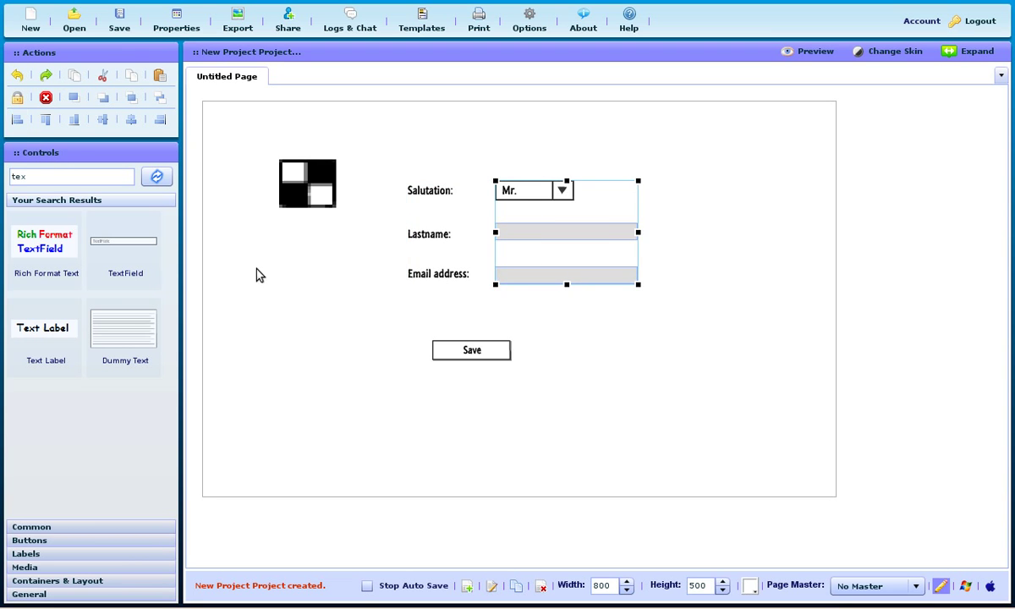
left_click(812, 53)
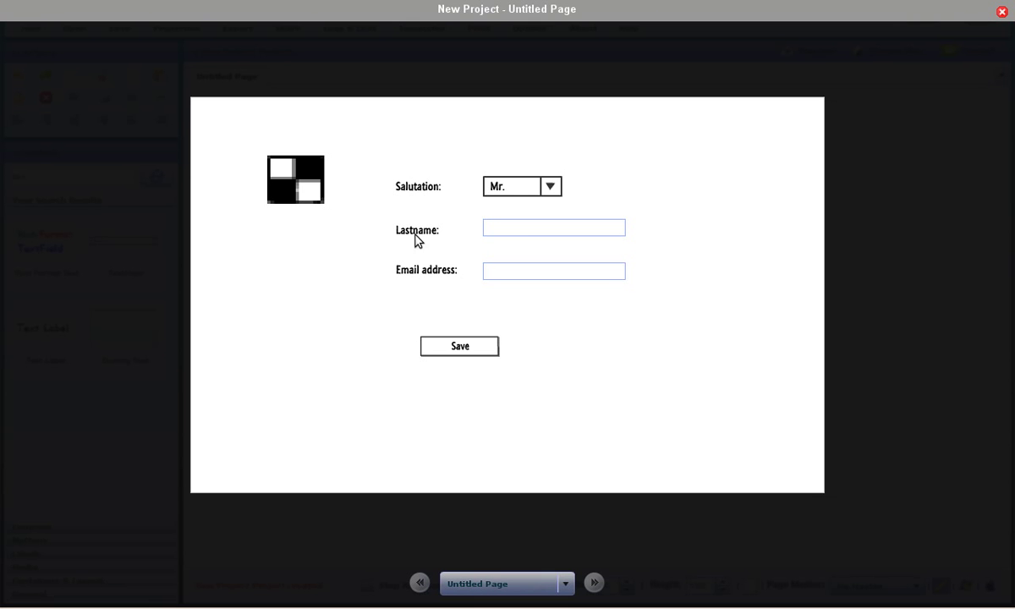
left_click(550, 186)
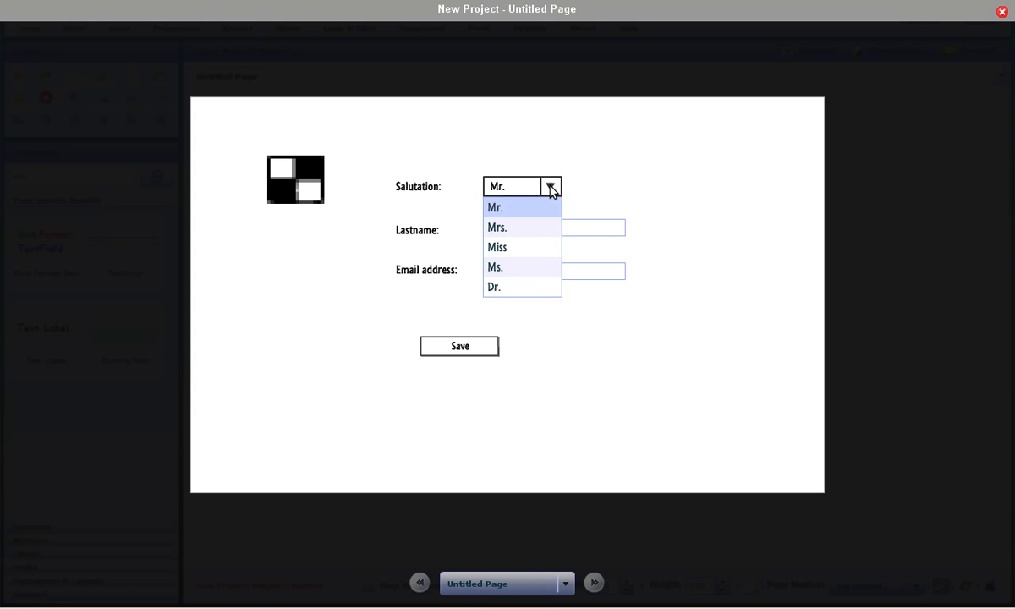
left_click(535, 264)
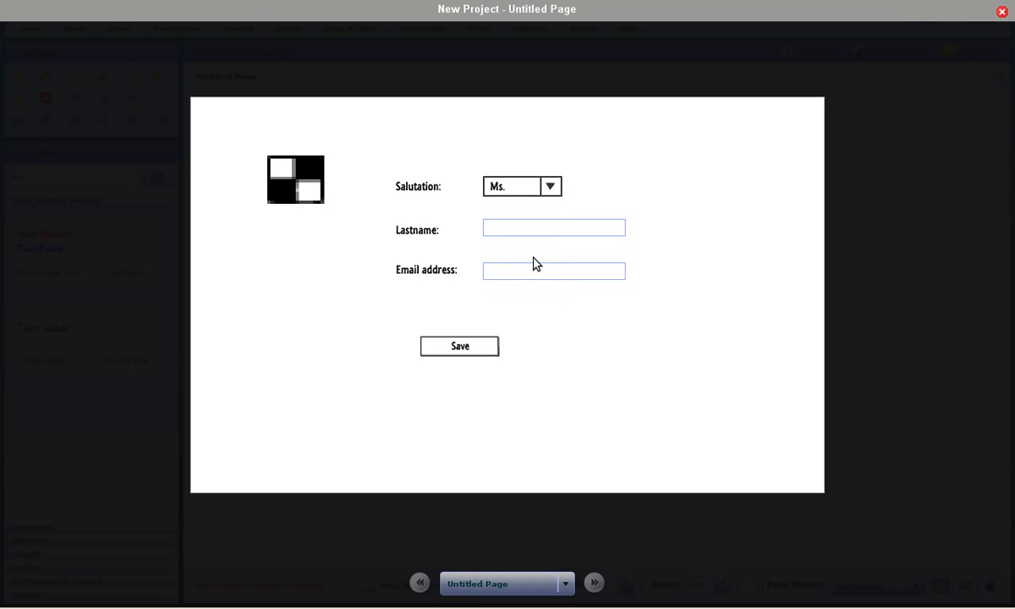
left_click(551, 188)
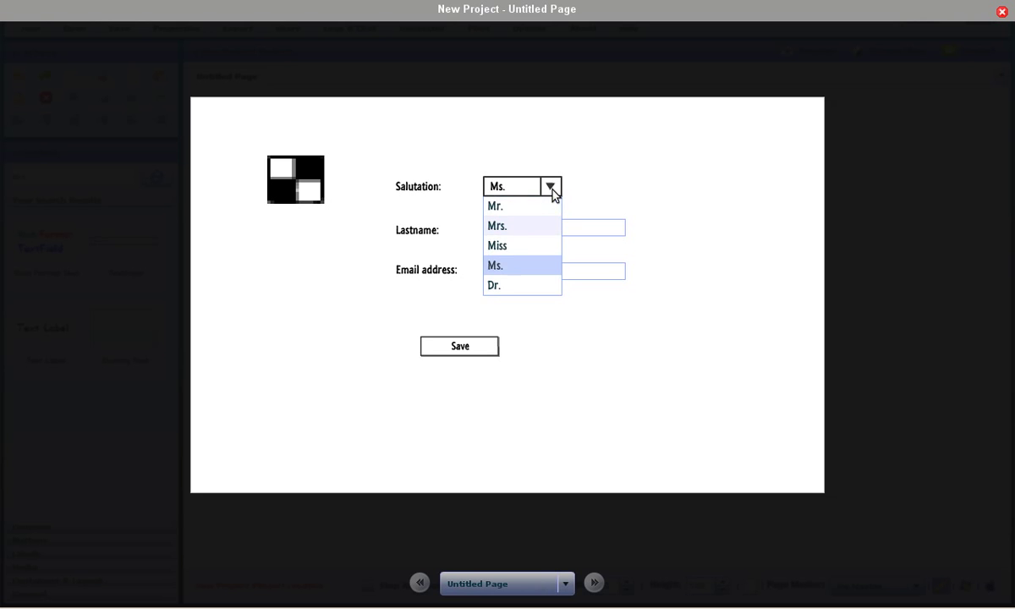
left_click(509, 247)
left_click(504, 234)
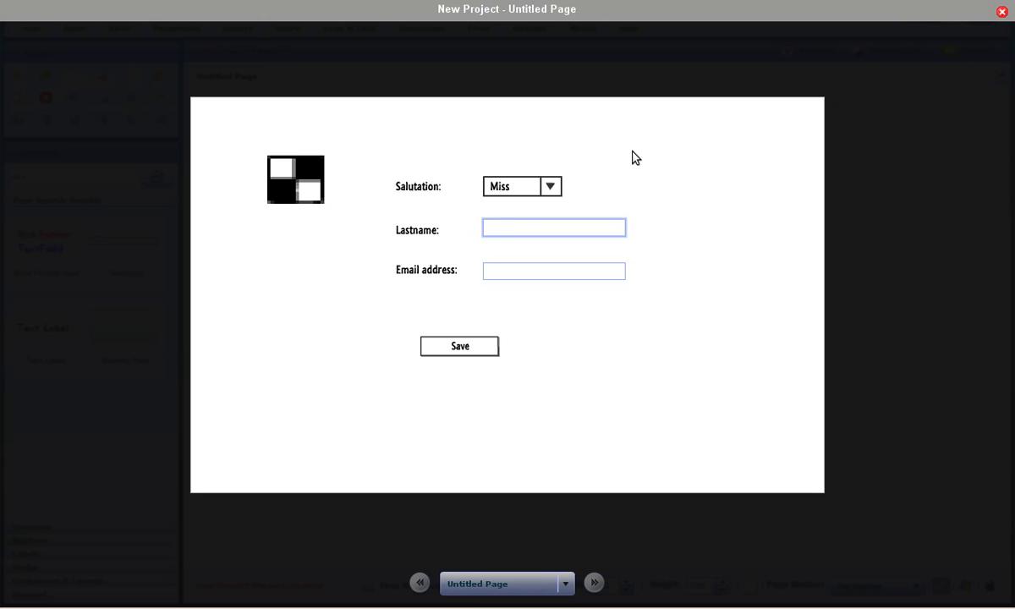
type("smith")
left_click(511, 269)
type("name@lu")
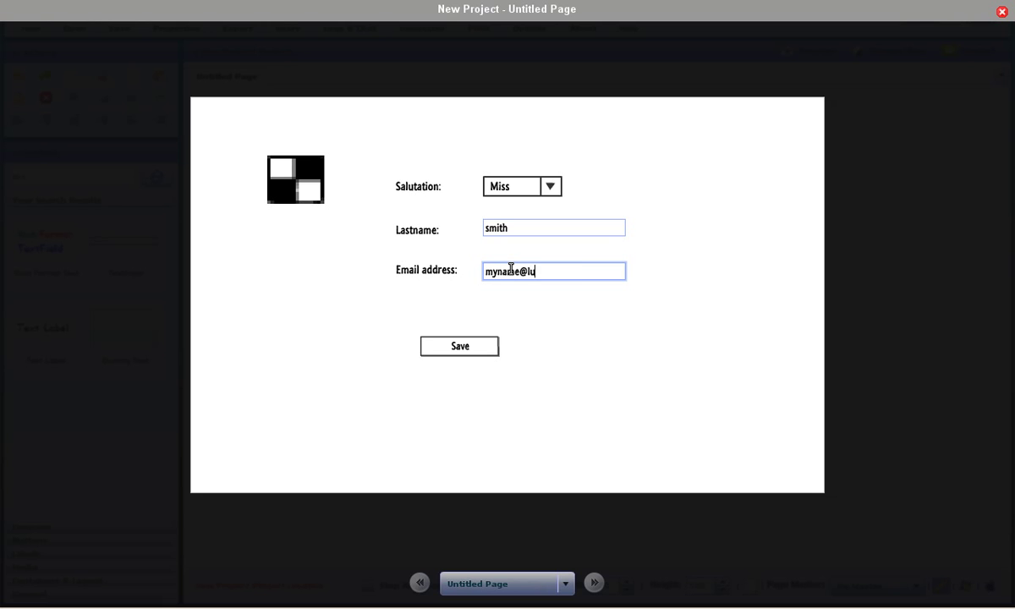
type("mzy.com")
left_click(460, 345)
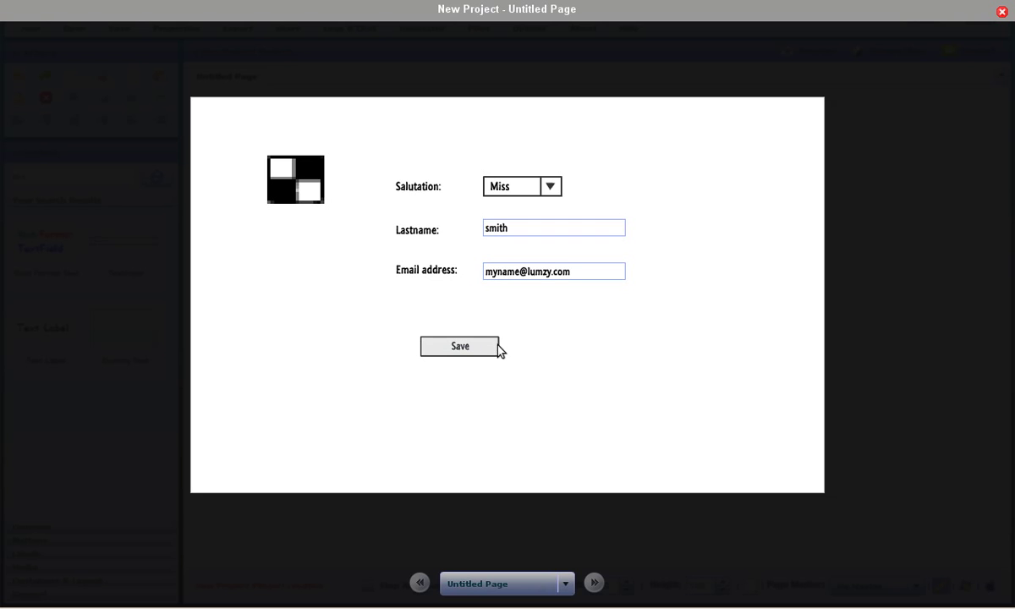
left_click(1002, 12)
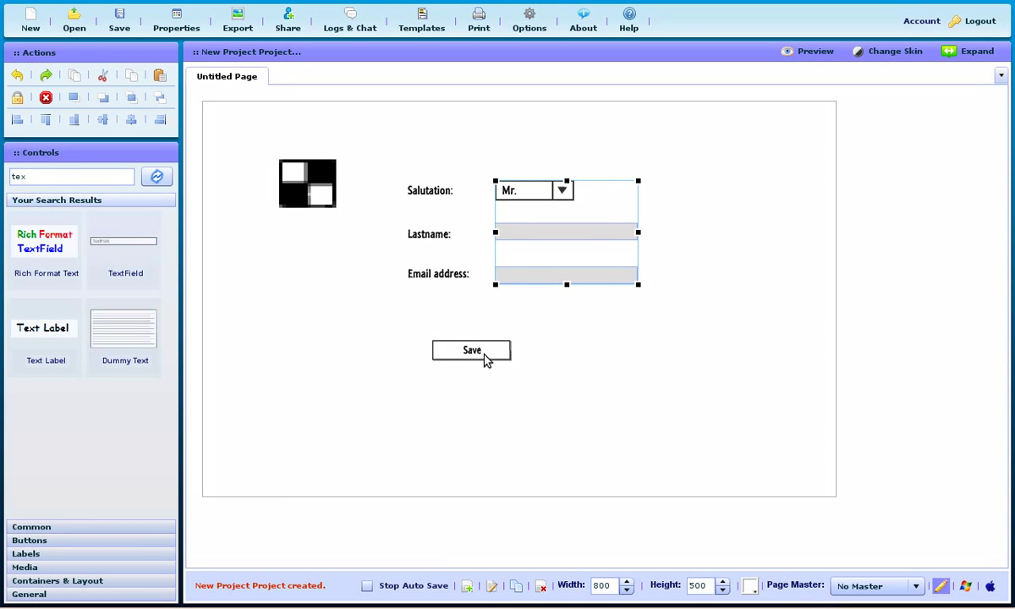
- Give the Save button a When Clicked event that shows a message alert
left_click(483, 359)
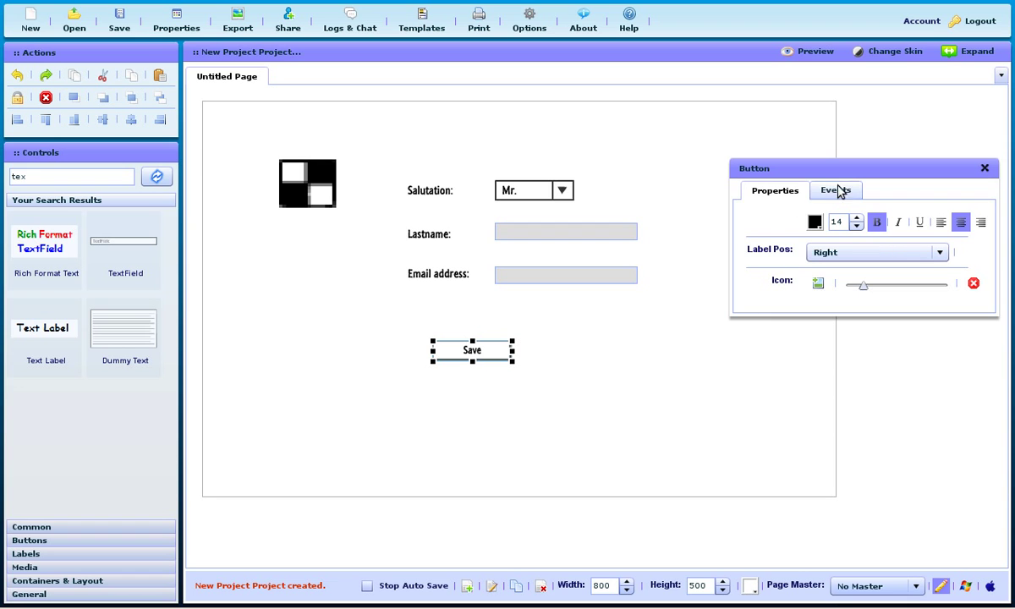
left_click(839, 192)
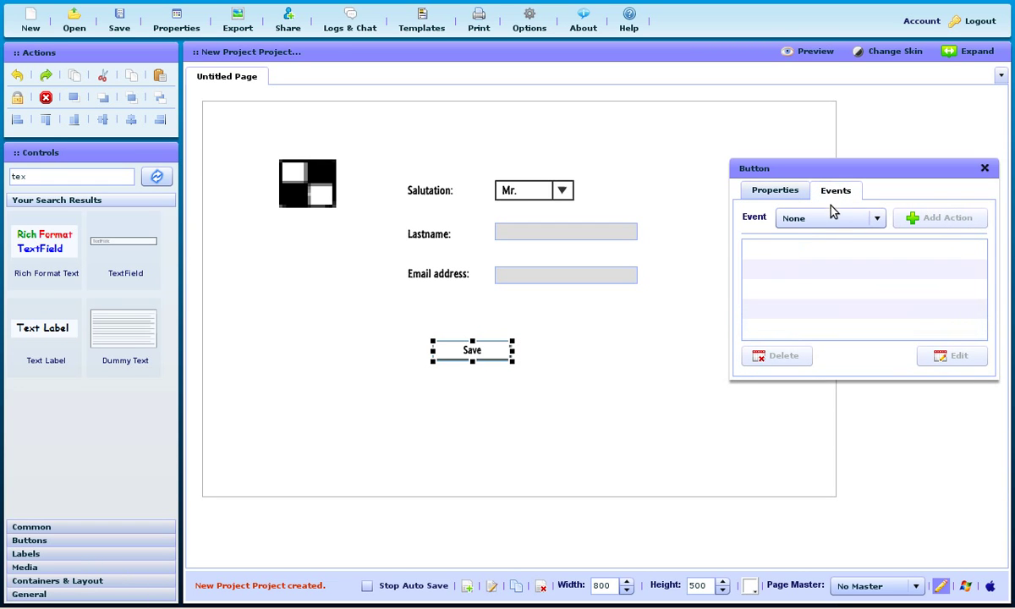
left_click(833, 222)
left_click(808, 257)
left_click(952, 219)
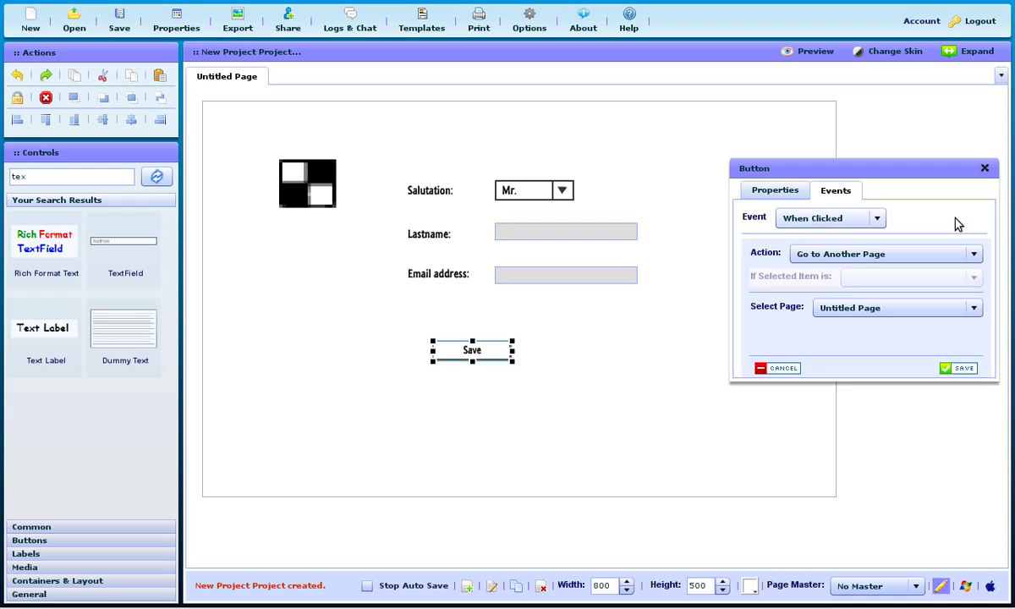
left_click(901, 257)
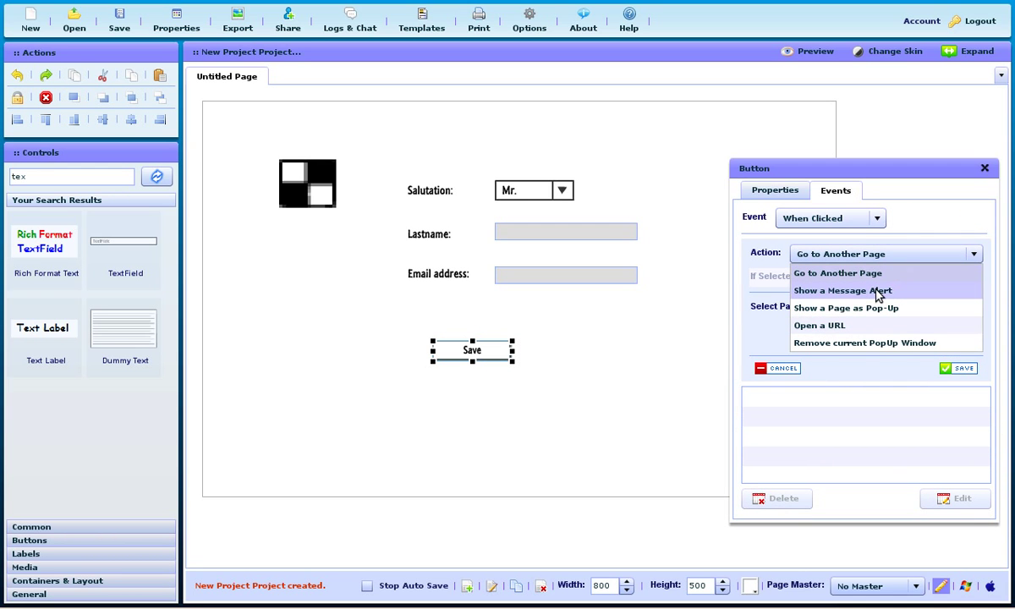
left_click(879, 292)
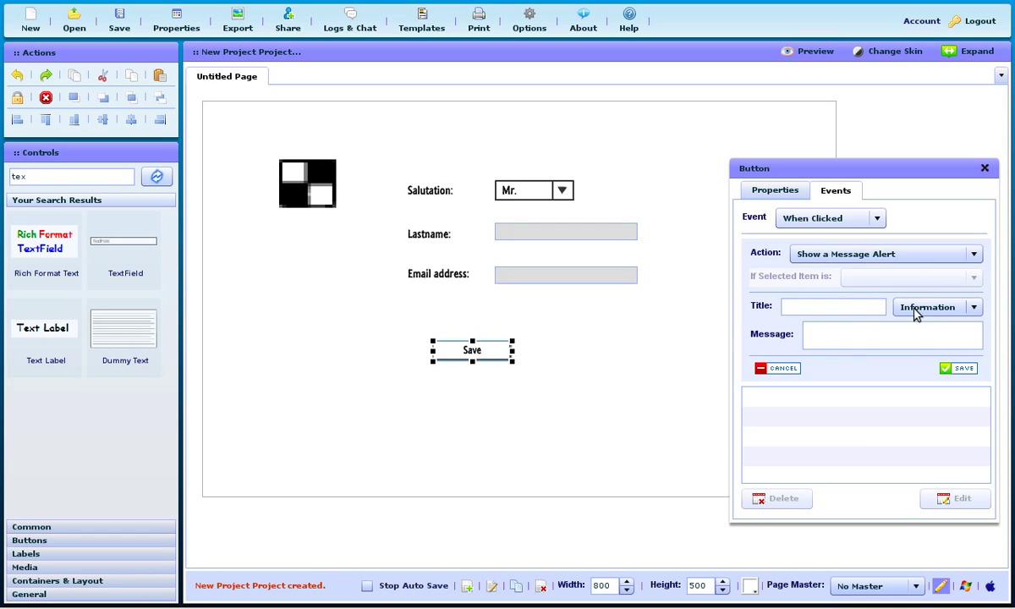
- Fill in the alert title and the 'Thank you' message, then save the action
left_click(820, 307)
type("hank you")
left_click(856, 340)
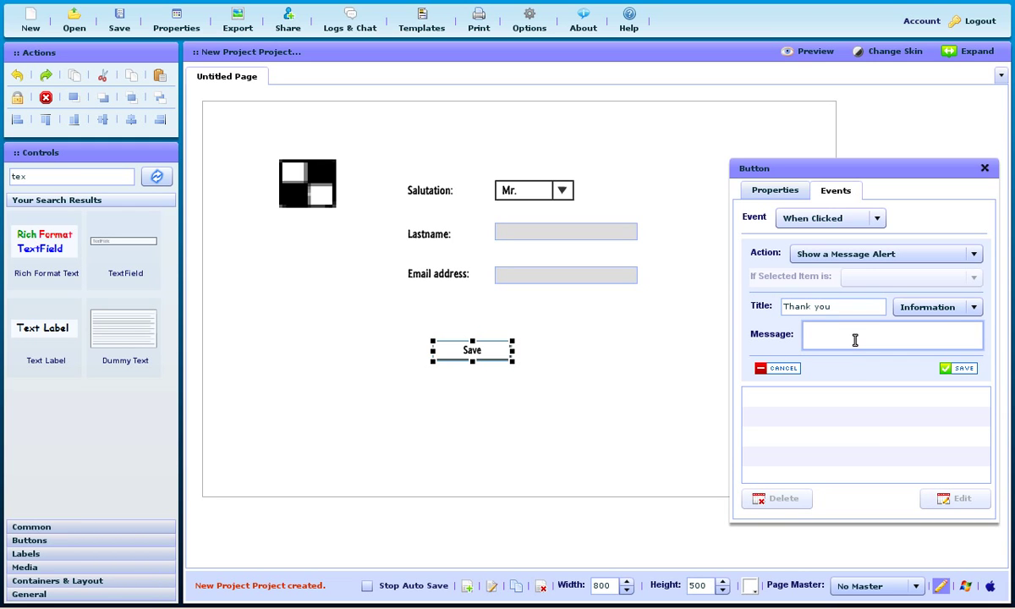
type("Thank you for signing up")
left_click(963, 368)
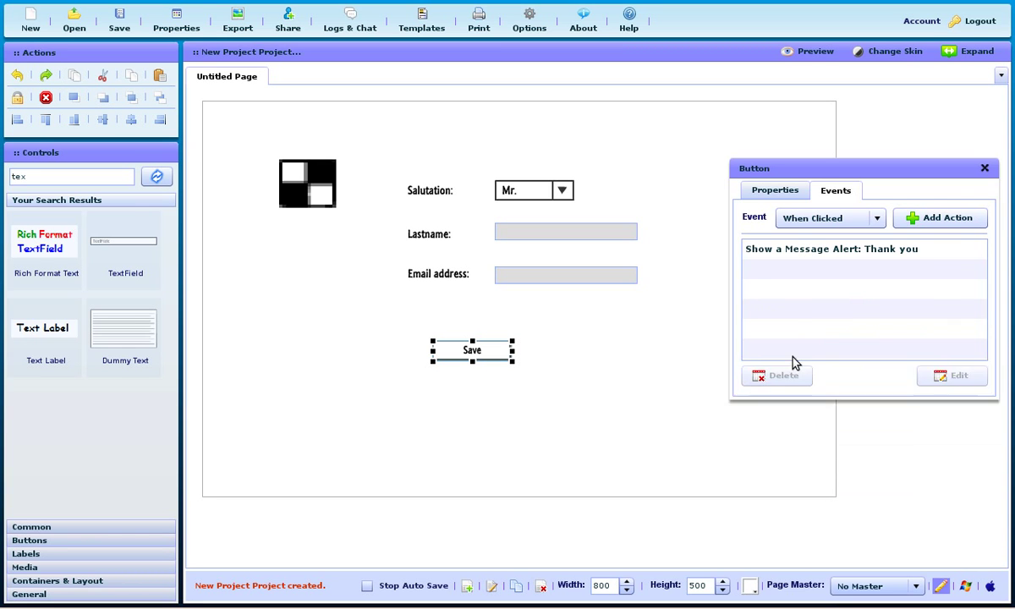
left_click(812, 52)
left_click(549, 187)
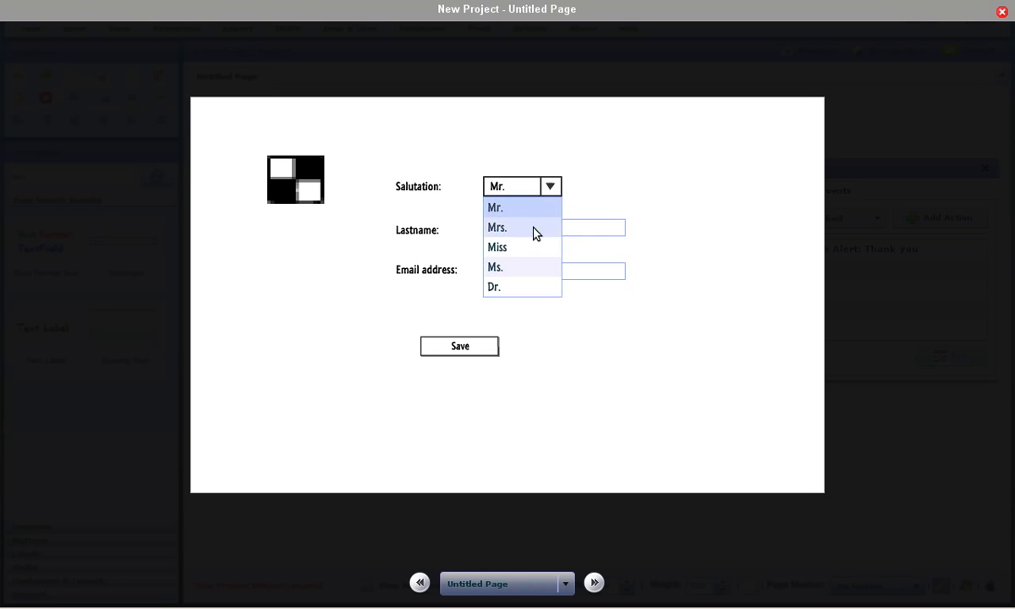
left_click(533, 252)
left_click(526, 226)
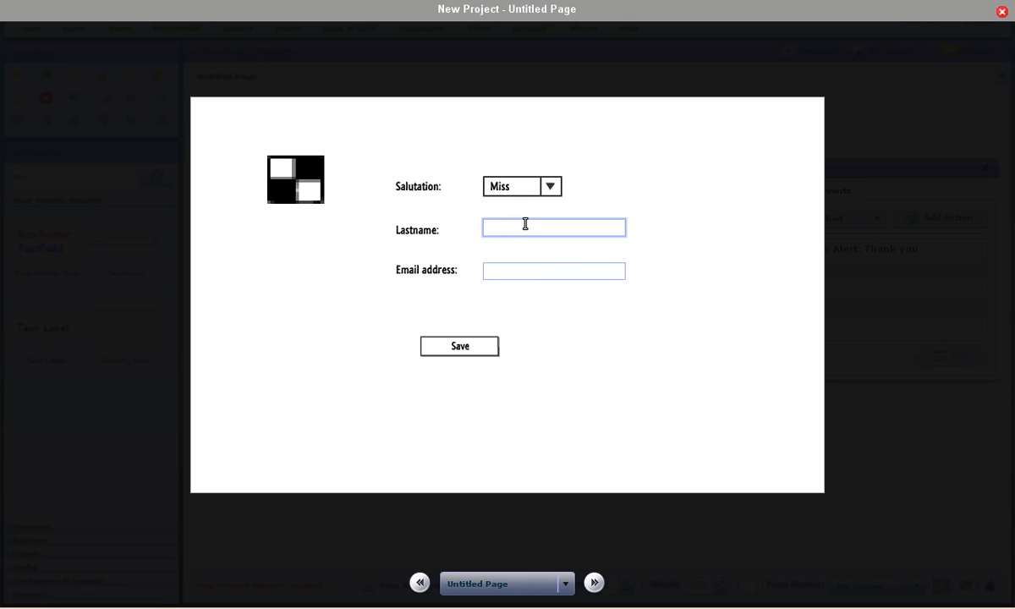
type("smiths")
left_click(465, 347)
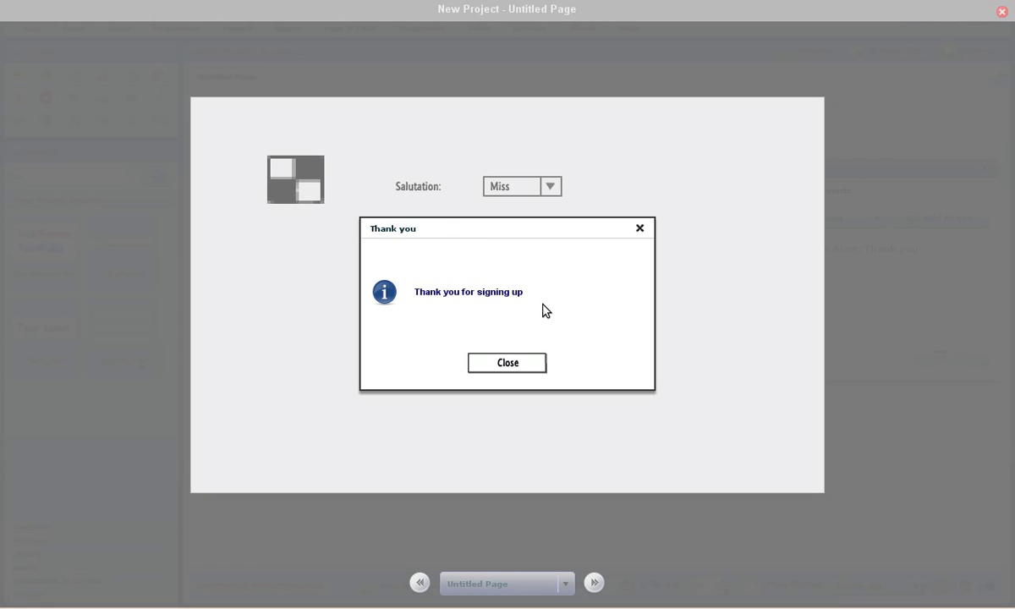
left_click(525, 364)
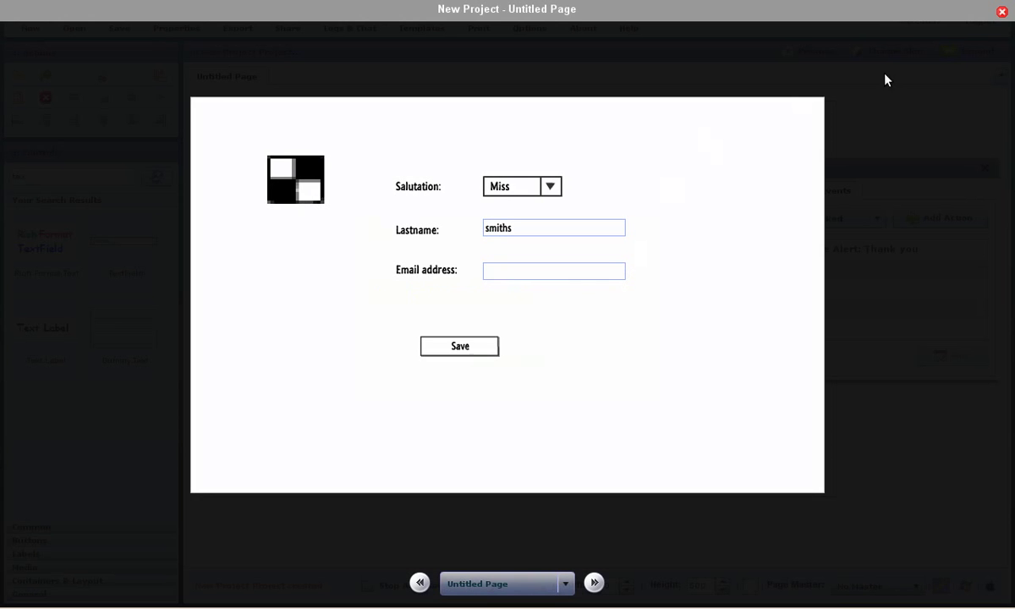
left_click(1002, 11)
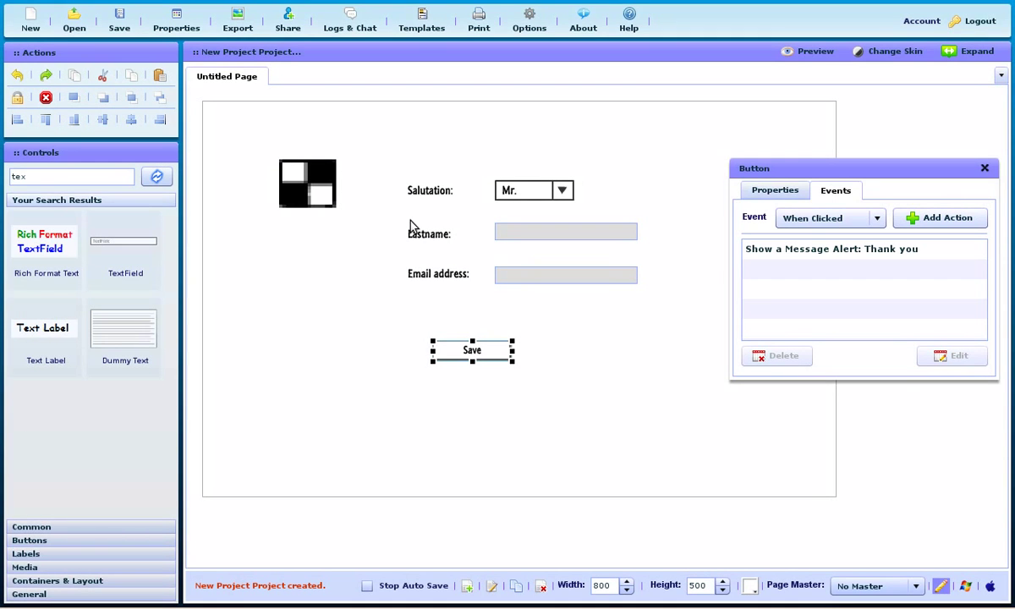